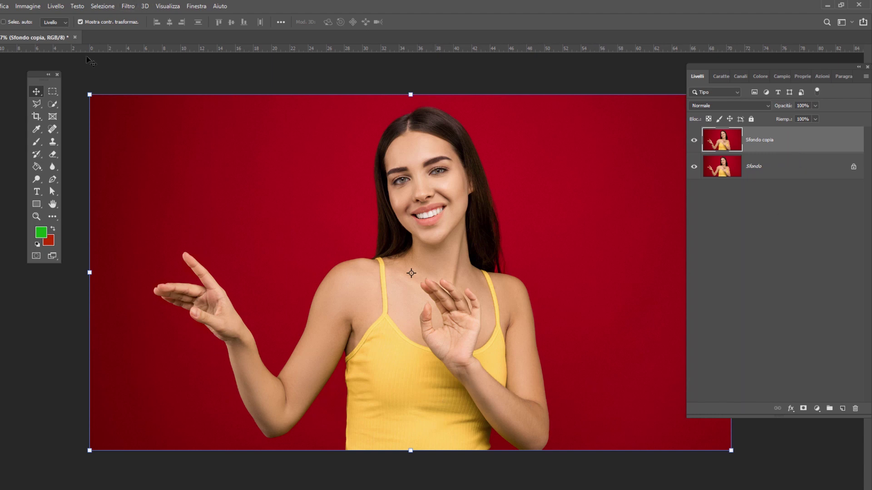
Step: Quick-select the yellow tank top and both shoulder straps, then Alt-subtract the overspill
left_click(50, 105)
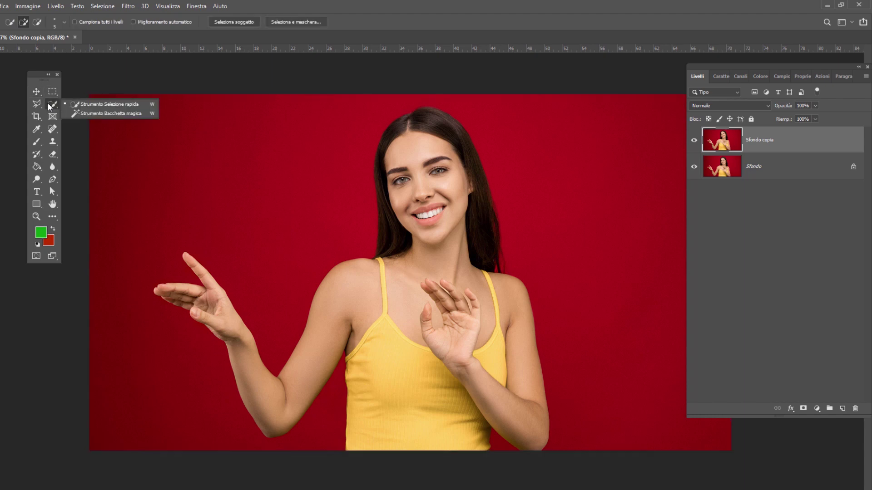
left_click(96, 106)
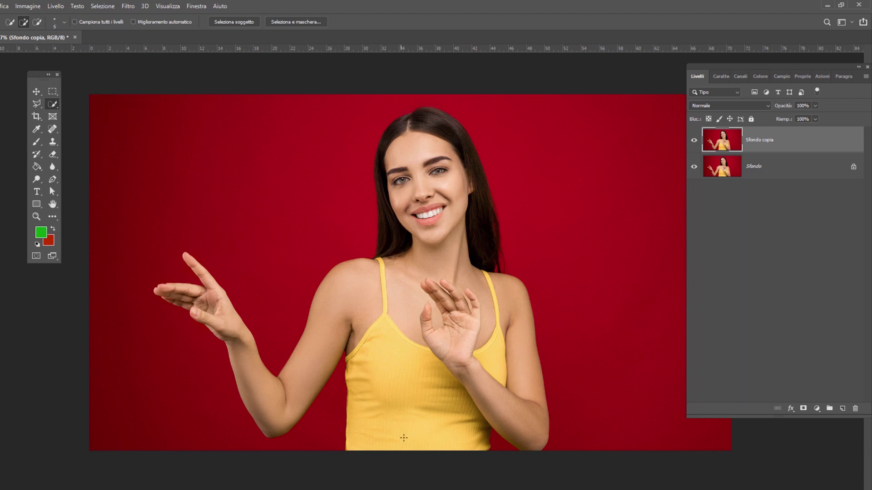
left_click_drag(405, 418, 387, 346)
left_click_drag(503, 393, 504, 352)
scroll(504, 352, "up", 3, "alt")
left_click_drag(530, 304, 508, 237)
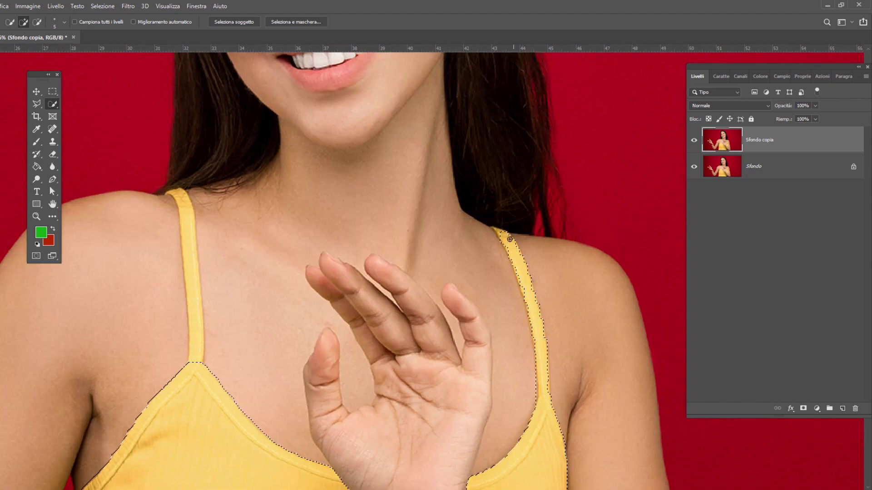
left_click_drag(197, 367, 169, 192)
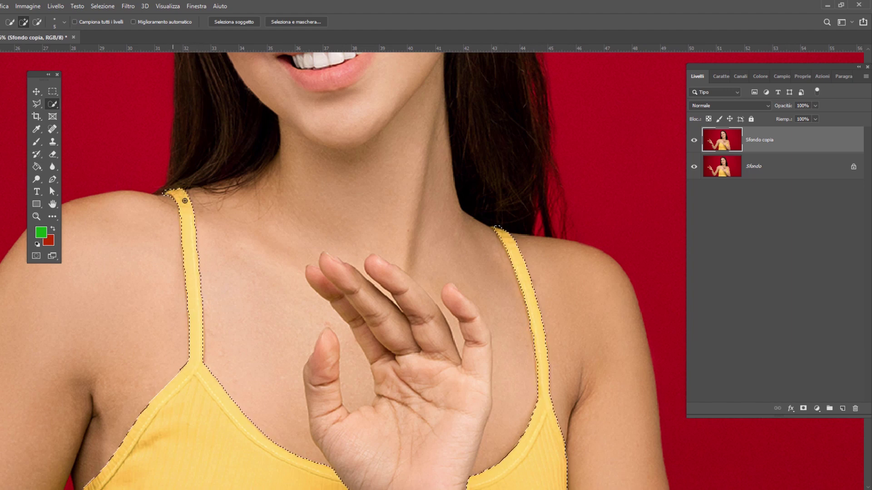
key("alt")
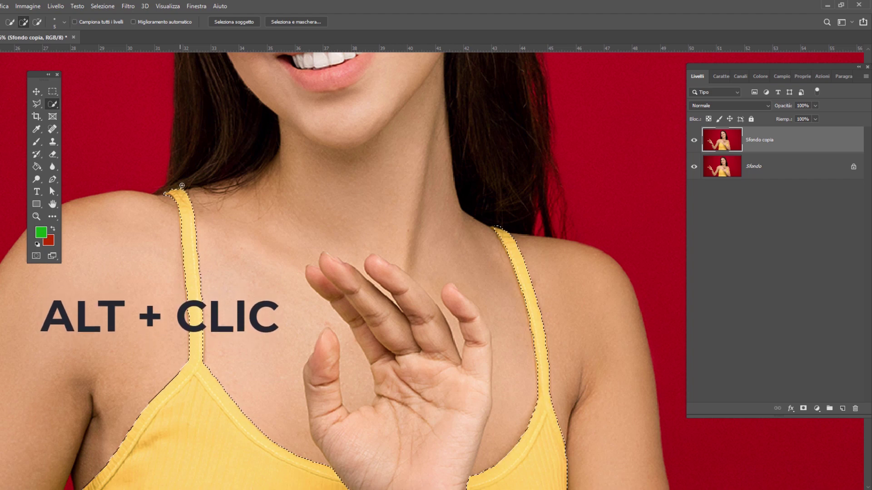
key("alt")
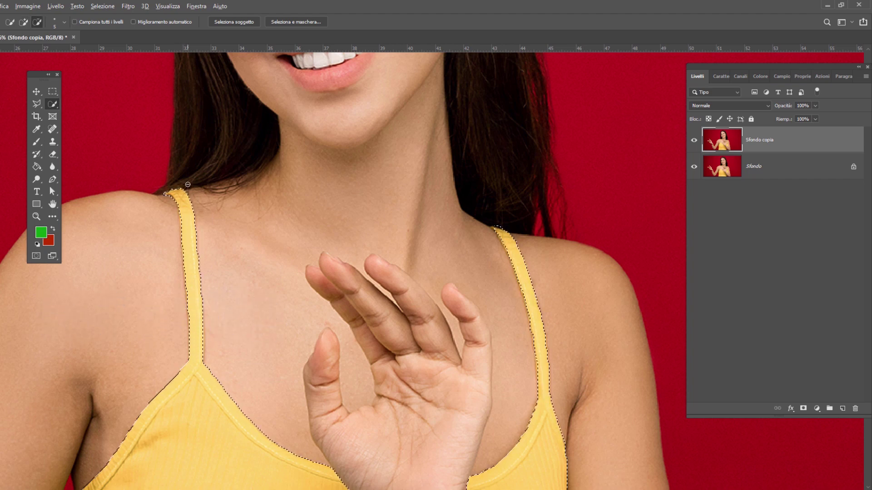
Step: Zoom in on the right strap to check the selection, then zoom back out to the full image
scroll(188, 185, "down", 2)
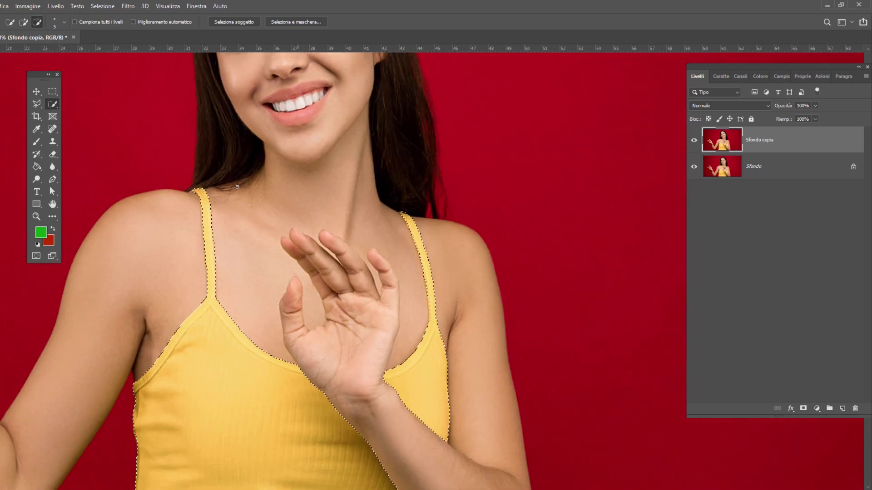
scroll(237, 187, "up", 3)
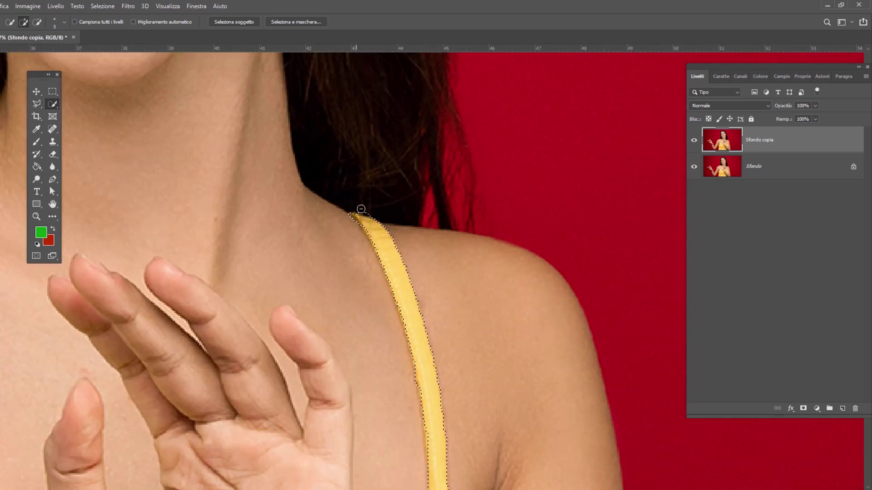
scroll(302, 209, "up", 1)
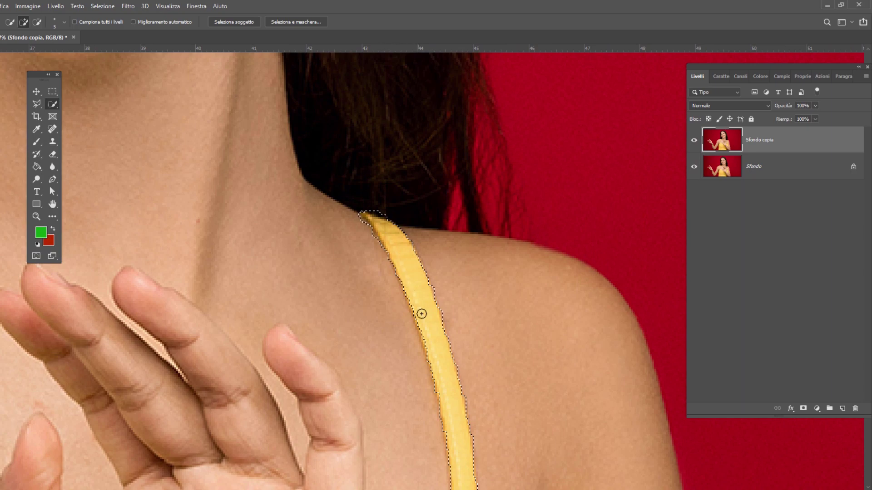
scroll(421, 314, "down", 1)
scroll(413, 203, "down", 2)
scroll(413, 203, "down", 2)
scroll(591, 488, "up", 5)
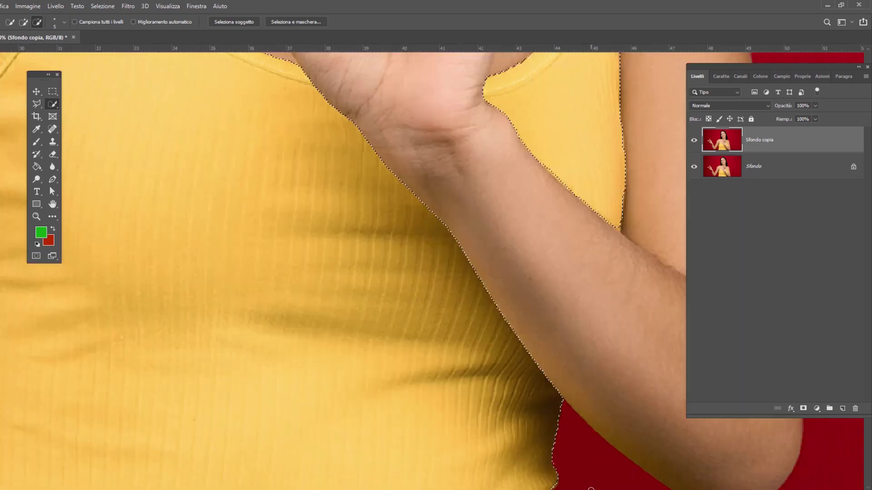
scroll(591, 488, "down", 2)
scroll(587, 380, "down", 2)
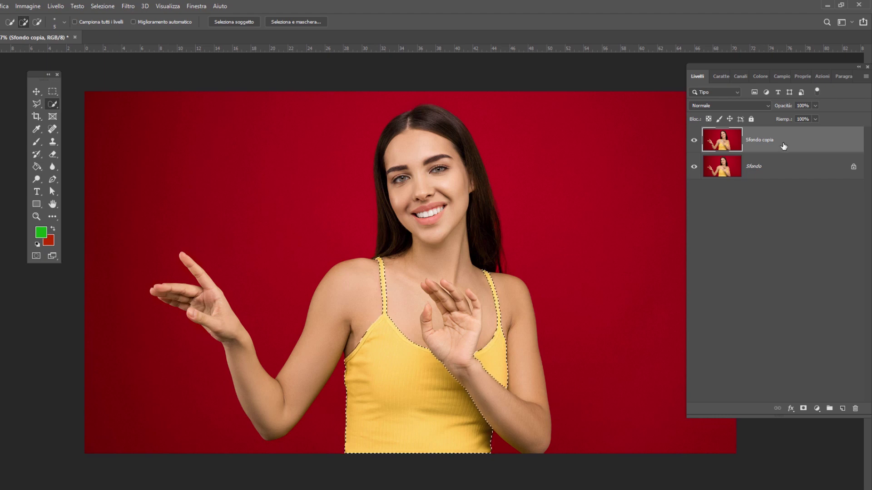
Step: Create the group Gruppo 1 with a layer mask from the tank-top selection
left_click(832, 411)
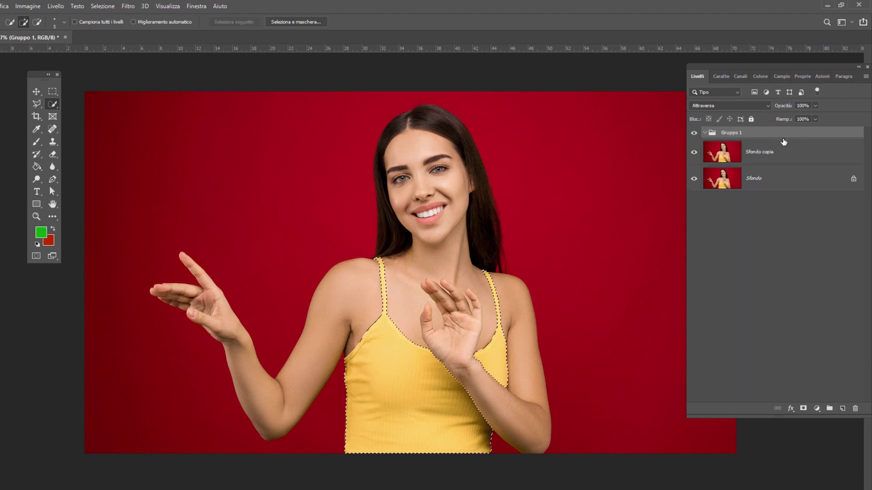
left_click(802, 410)
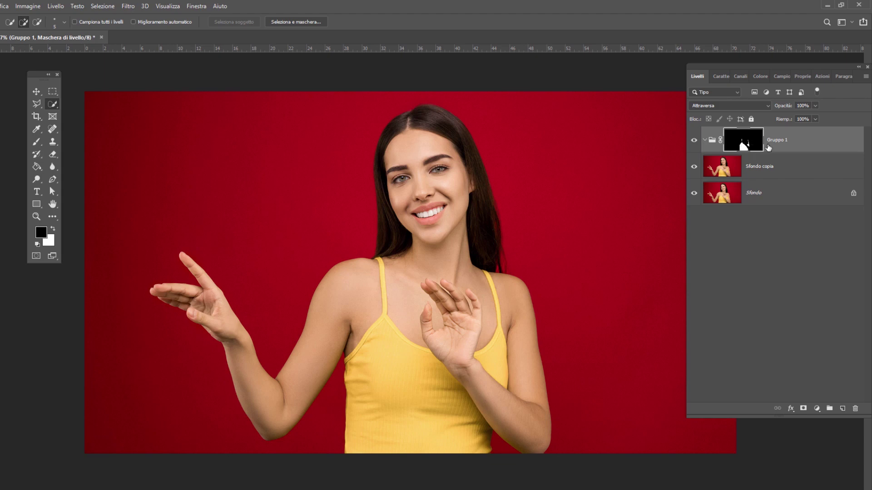
left_click(805, 144)
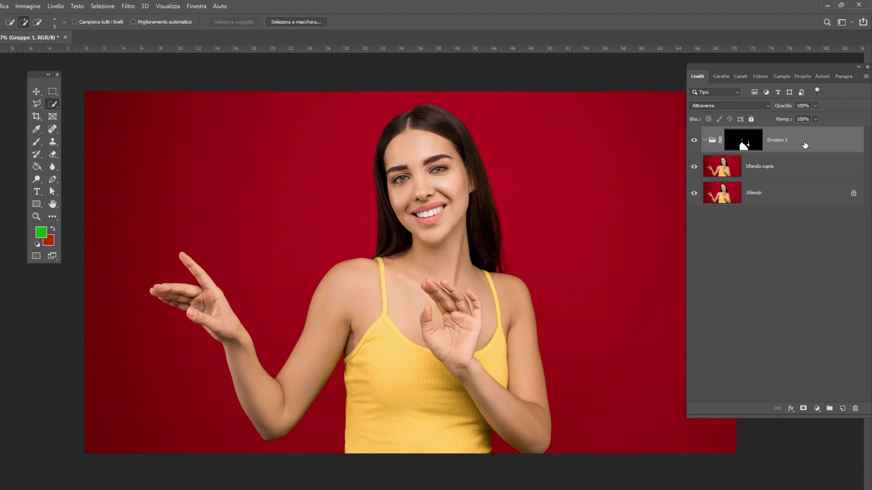
left_click(759, 143)
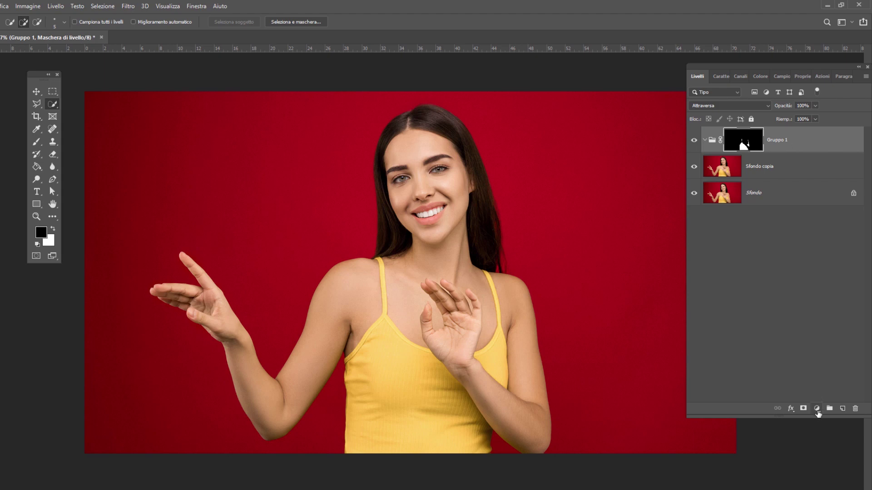
Step: Add a Tinta unita fill layer inside Gruppo 1 with its colour set to blue
left_click(817, 409)
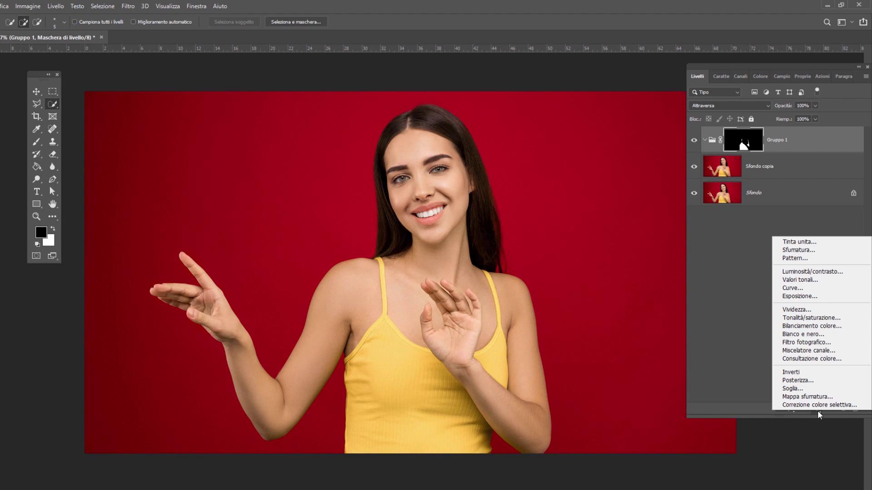
left_click(799, 243)
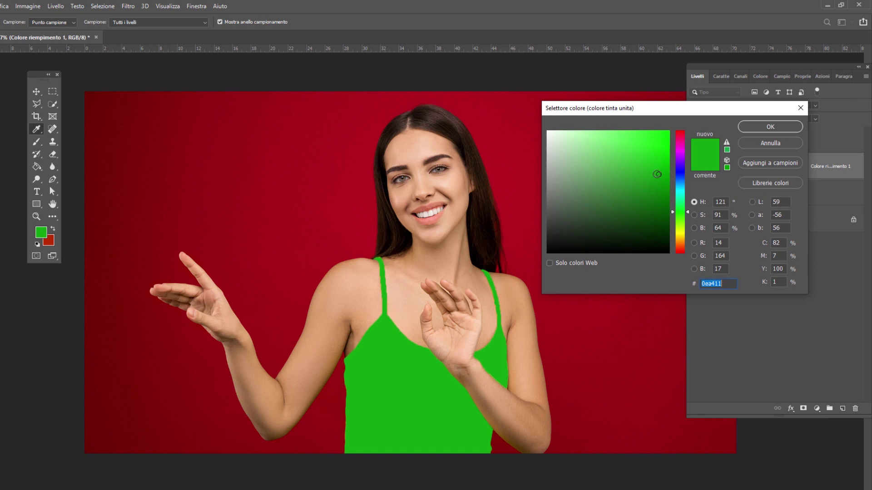
left_click_drag(683, 200, 683, 177)
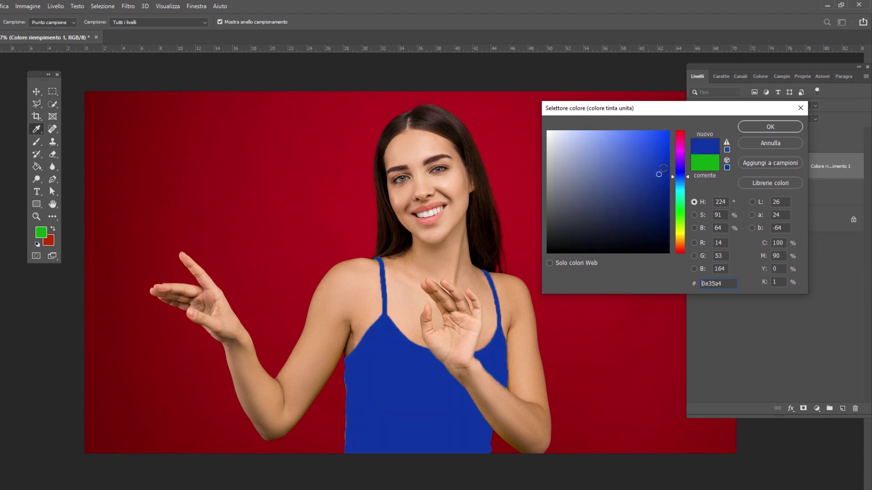
left_click(769, 127)
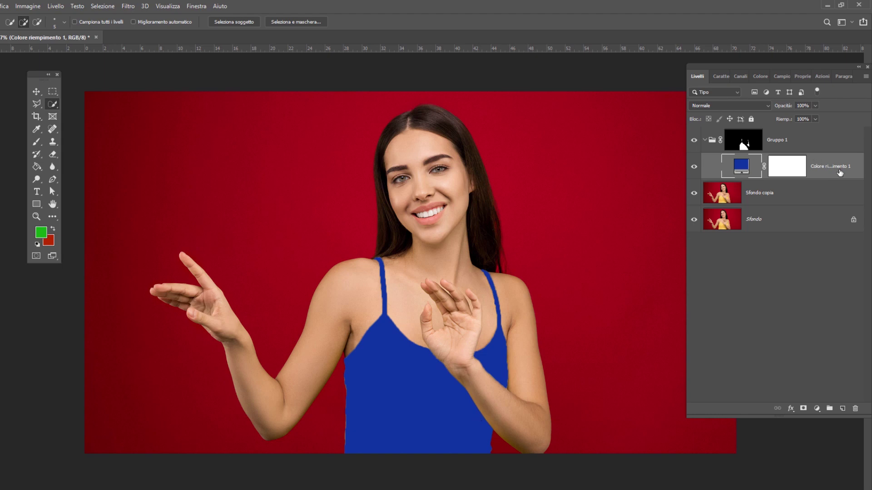
Step: Set the fill layer's blend mode to Colore and re-target the Gruppo 1 mask
left_click(731, 105)
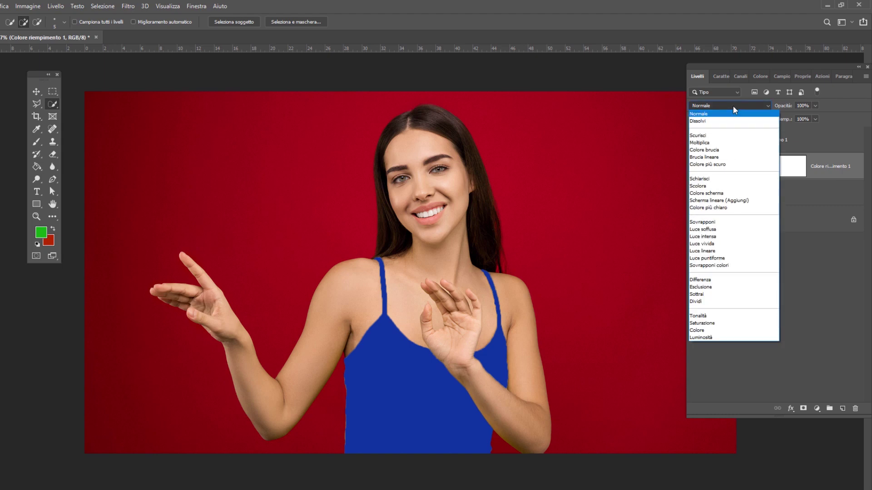
left_click(730, 330)
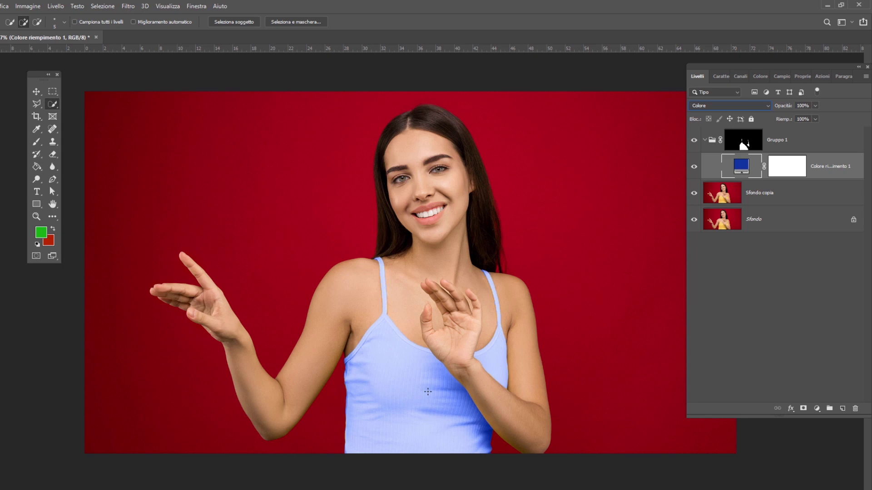
left_click(827, 193)
left_click(816, 146)
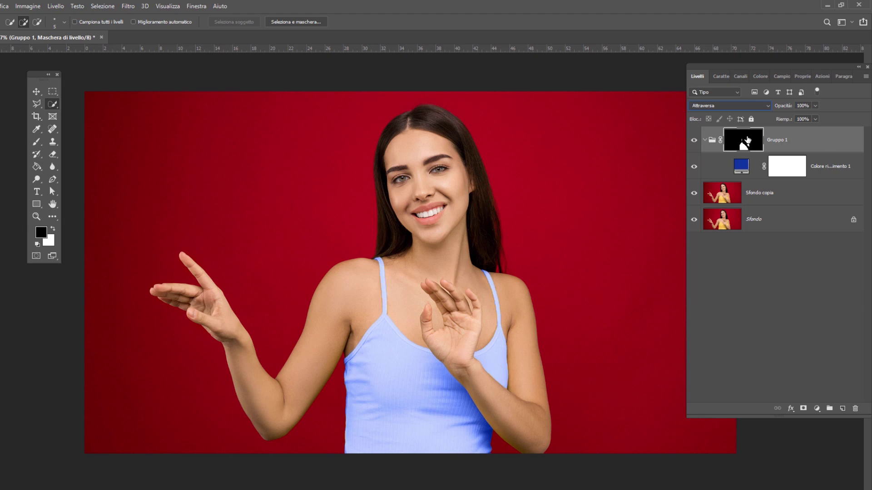
Step: Add a Brightness/Contrast adjustment with Luminosità -69 and Contrasto 9
left_click(817, 409)
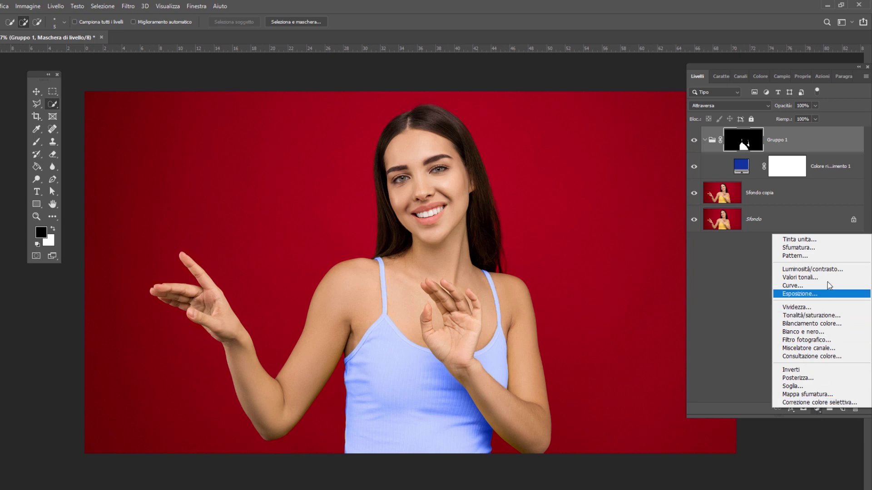
left_click(825, 269)
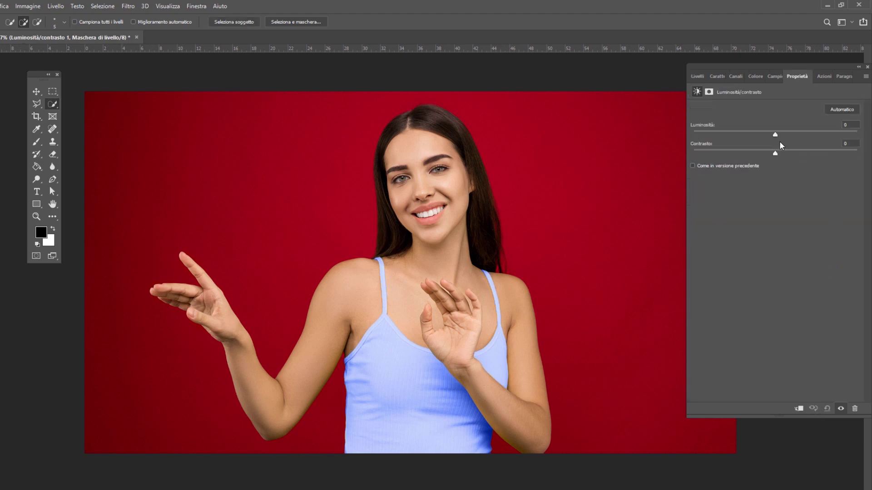
left_click_drag(775, 135, 744, 138)
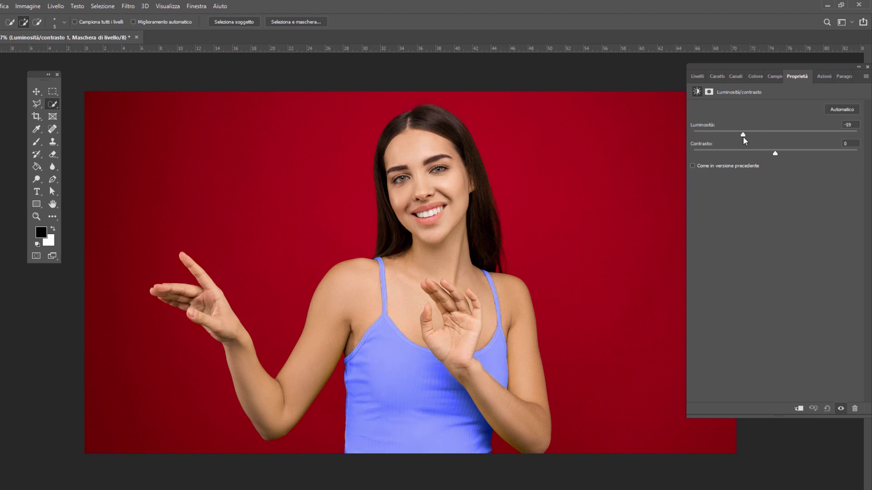
mouse_move(744, 140)
left_mouse_down()
mouse_move(810, 137)
mouse_move(735, 138)
mouse_move(804, 141)
mouse_move(739, 139)
mouse_move(803, 158)
mouse_move(740, 160)
mouse_move(782, 160)
left_mouse_up()
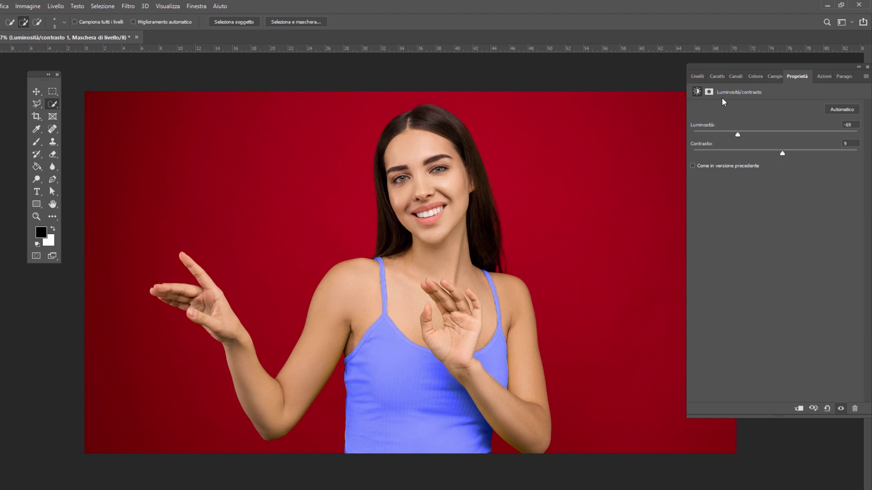
Step: Add a Curves adjustment to Gruppo 1 shaped as an S-curve
left_click(698, 78)
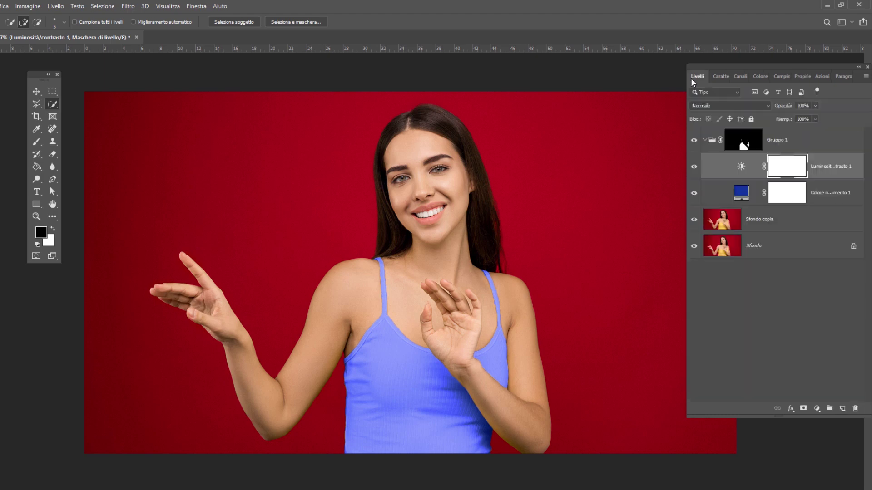
left_click(792, 144)
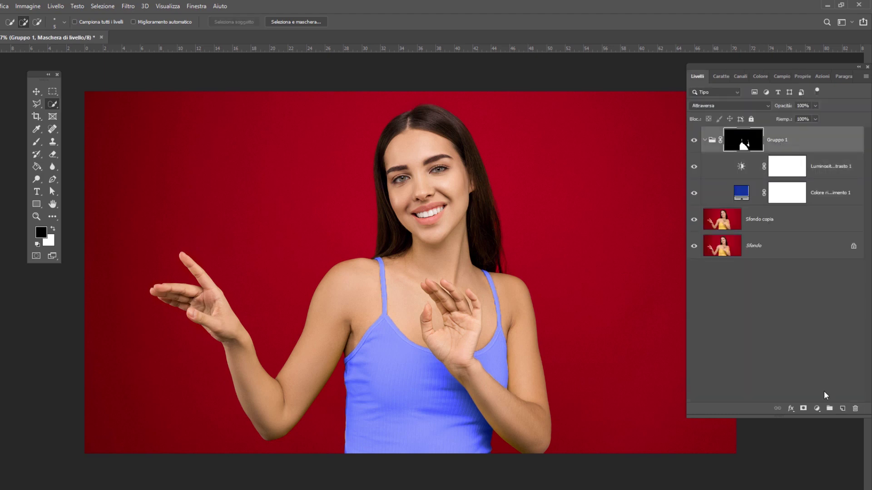
left_click(820, 409)
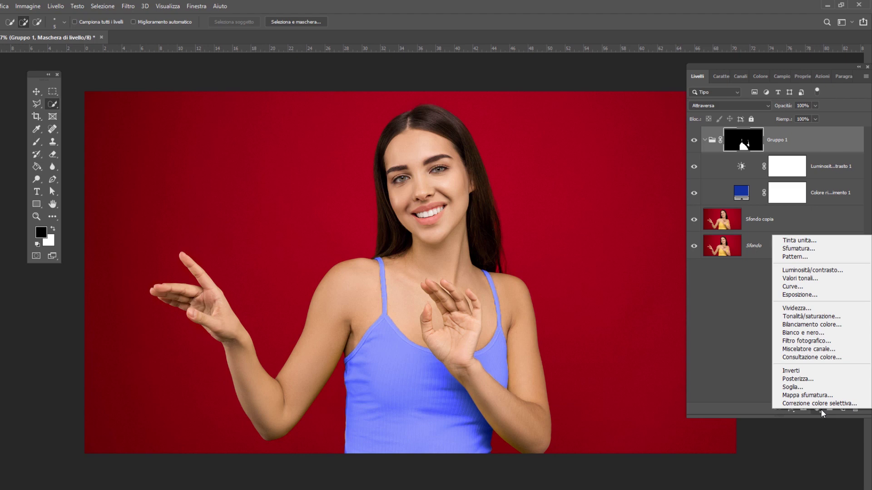
left_click(825, 287)
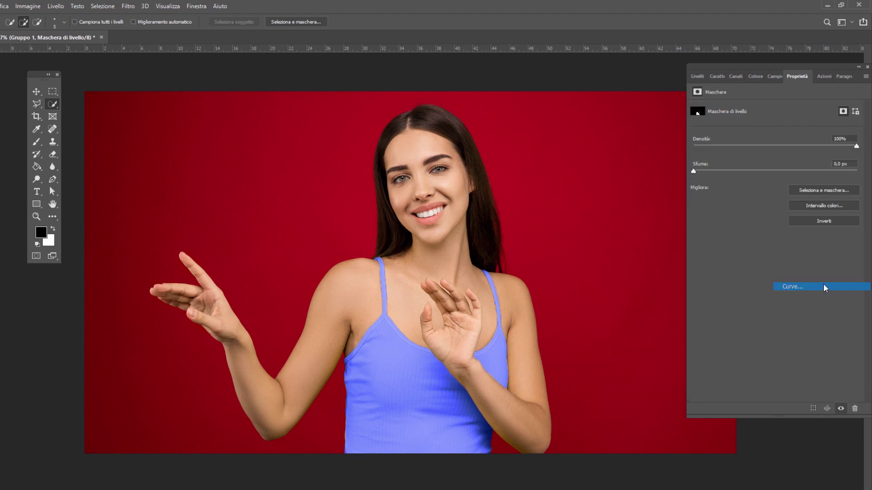
left_click_drag(754, 229, 763, 235)
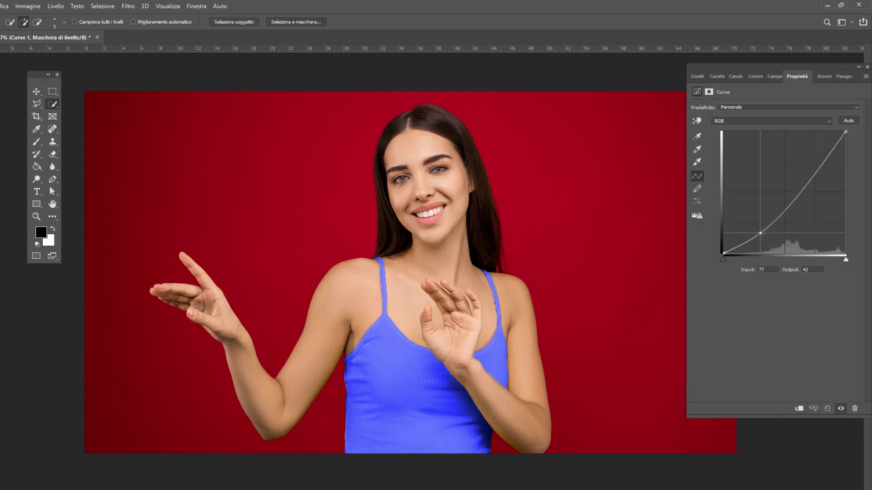
left_click_drag(810, 181, 803, 164)
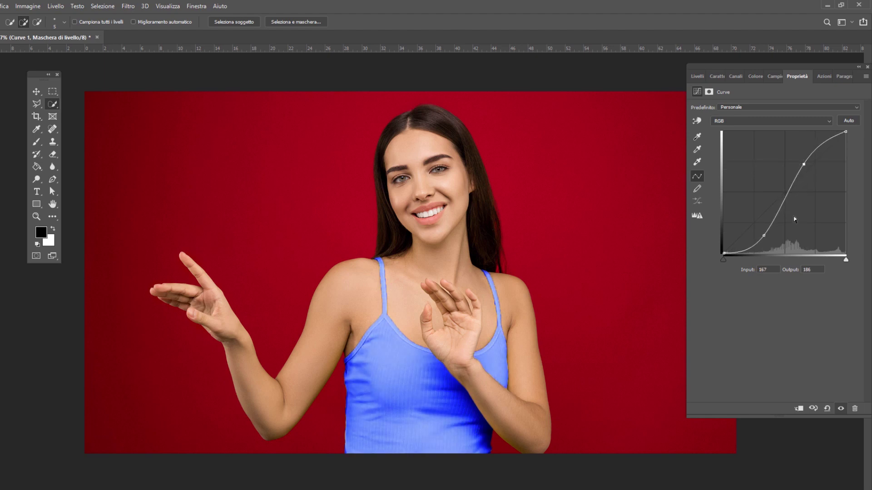
left_click_drag(763, 235, 763, 233)
Step: Move Colore riempimento 1 above Curve 1 at the top of the group
left_click(700, 78)
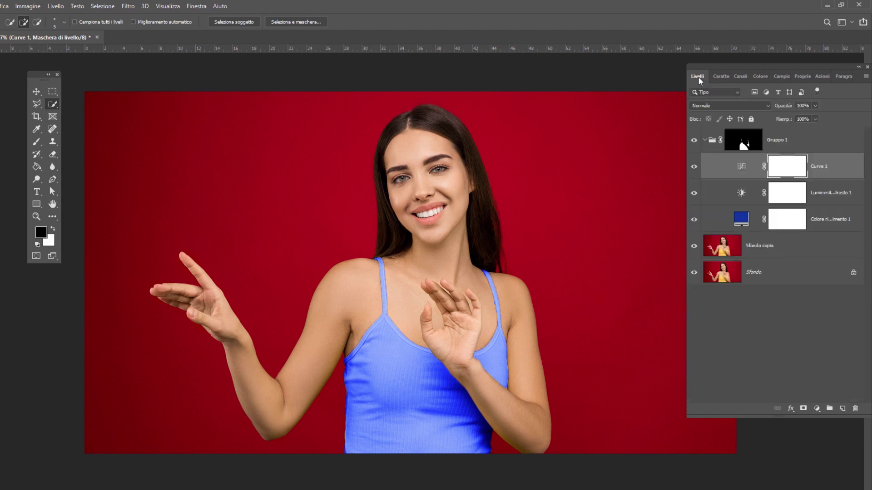
left_click(831, 220)
left_click_drag(831, 220, 741, 157)
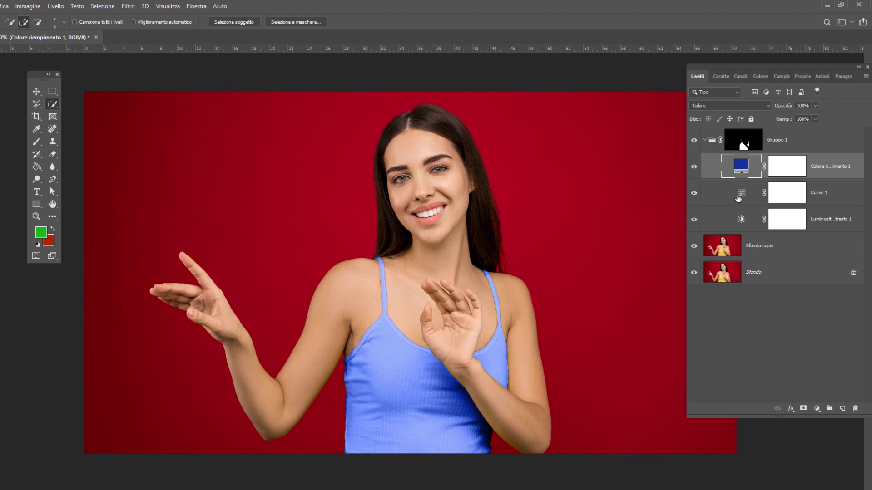
Step: Change the fill colour to bright green and hide Curve 1
double_click(741, 167)
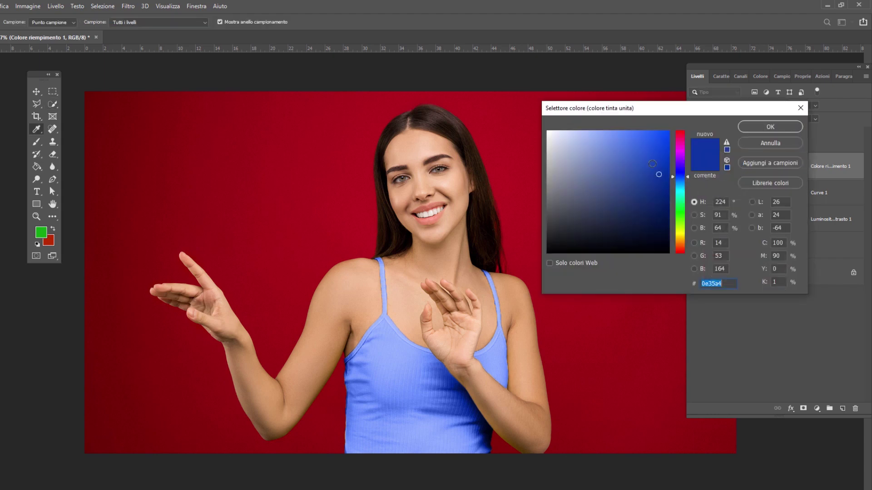
left_click(680, 216)
mouse_move(648, 189)
left_mouse_down()
mouse_move(579, 152)
mouse_move(611, 218)
mouse_move(643, 172)
left_mouse_up()
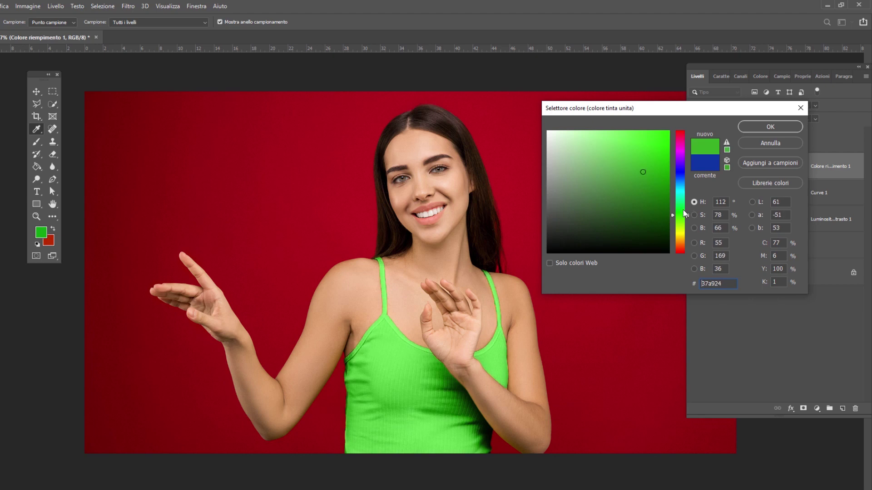
left_click_drag(680, 215, 680, 210)
mouse_move(643, 172)
left_mouse_down()
mouse_move(643, 182)
mouse_move(658, 183)
mouse_move(658, 172)
left_mouse_up()
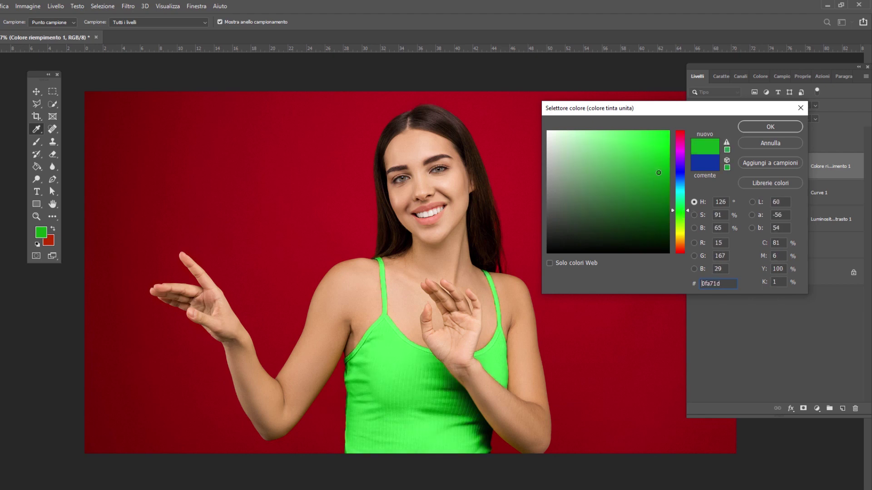
left_click(771, 127)
left_click(693, 192)
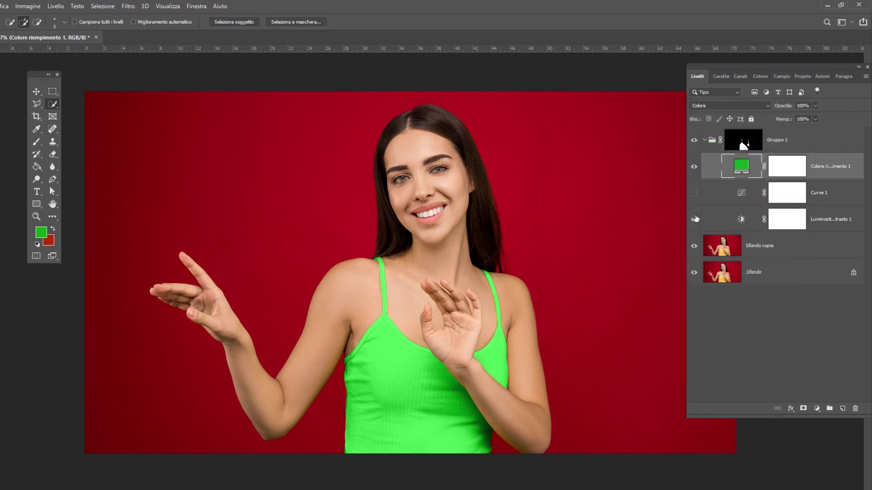
Step: Toggle Luminosità/contrasto 1 off and back on, and turn Curve 1 back on
left_click(694, 220)
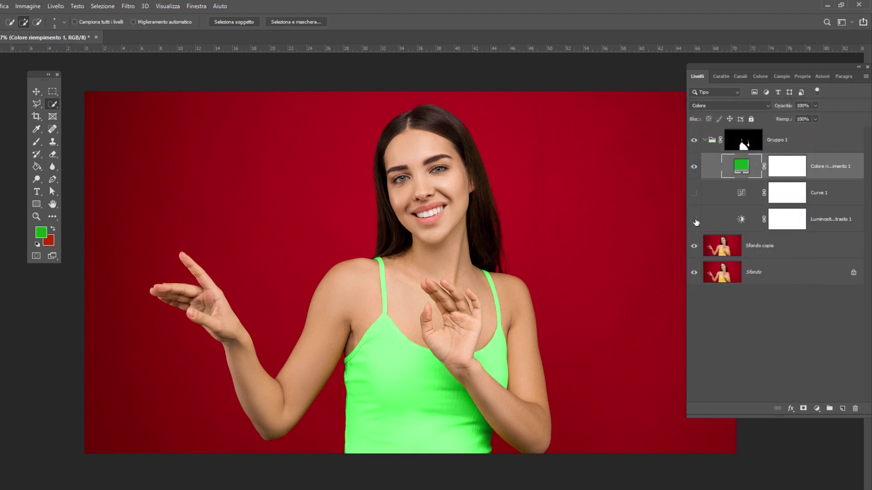
left_click(694, 219)
left_click(693, 193)
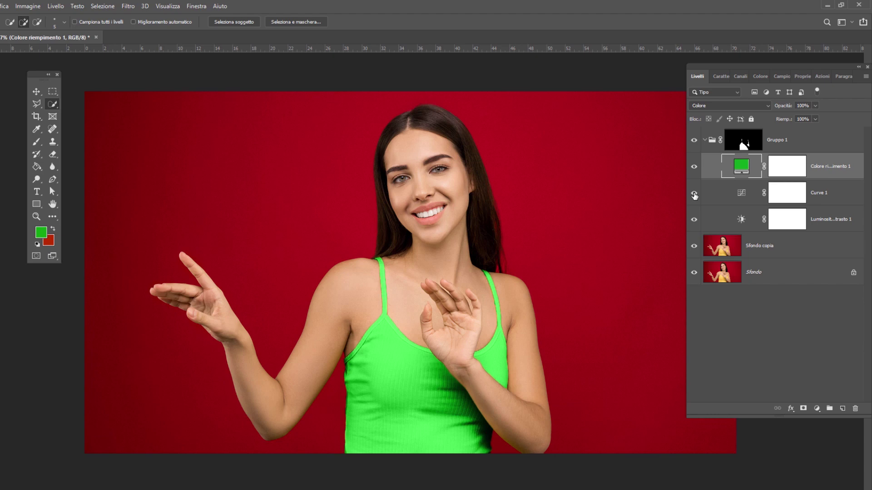
Step: Try lowering Curve 1's Opacità, then select the colour fill layer
left_click(827, 201)
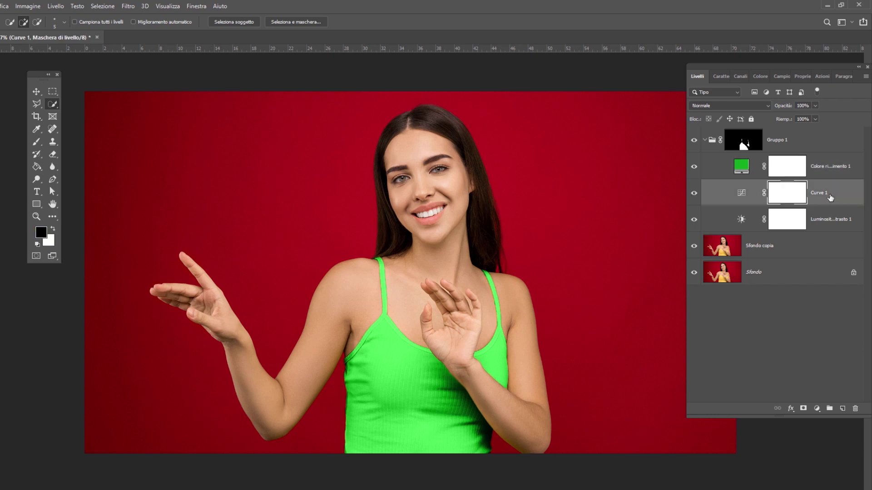
left_click(815, 105)
left_click_drag(806, 118, 790, 117)
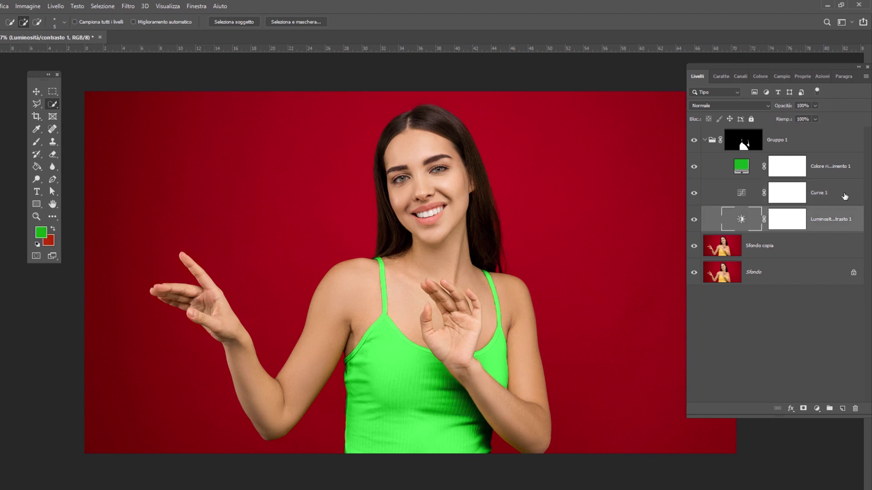
left_click(844, 196)
left_click(839, 167)
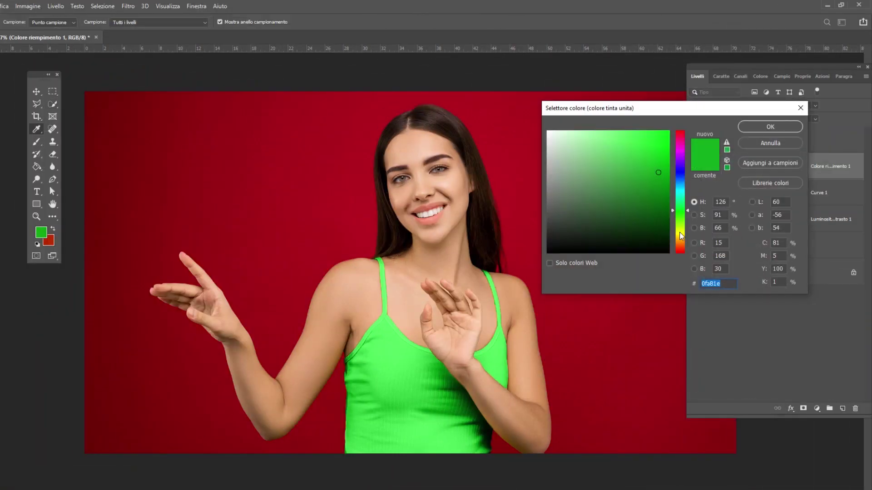
Step: Set the fill colour to black with hex 000000
left_click(683, 244)
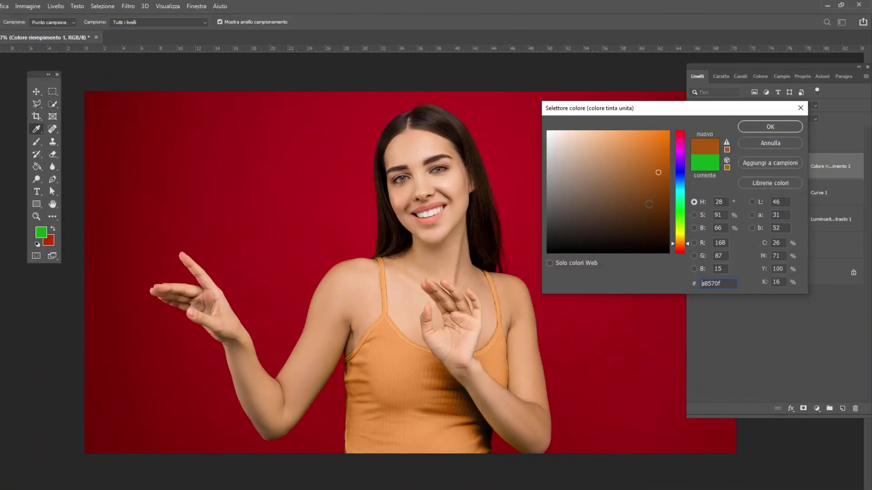
type("000000")
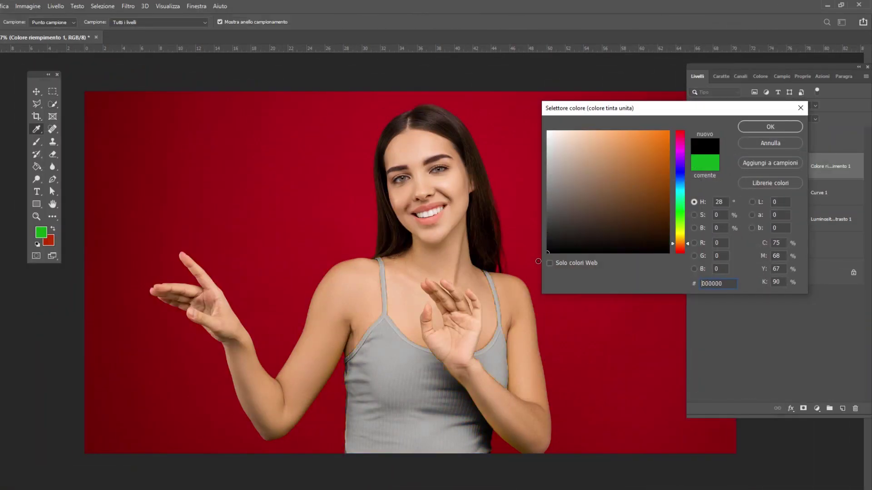
left_click(771, 127)
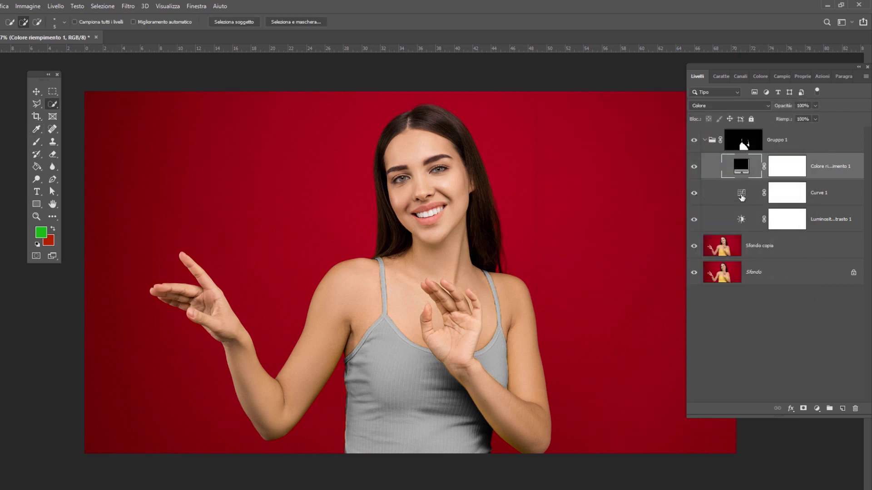
Step: Steepen the Curve 1 adjustment by dragging its shadow and highlight points, deepening the tank top's grey
double_click(741, 197)
left_click_drag(763, 232, 766, 237)
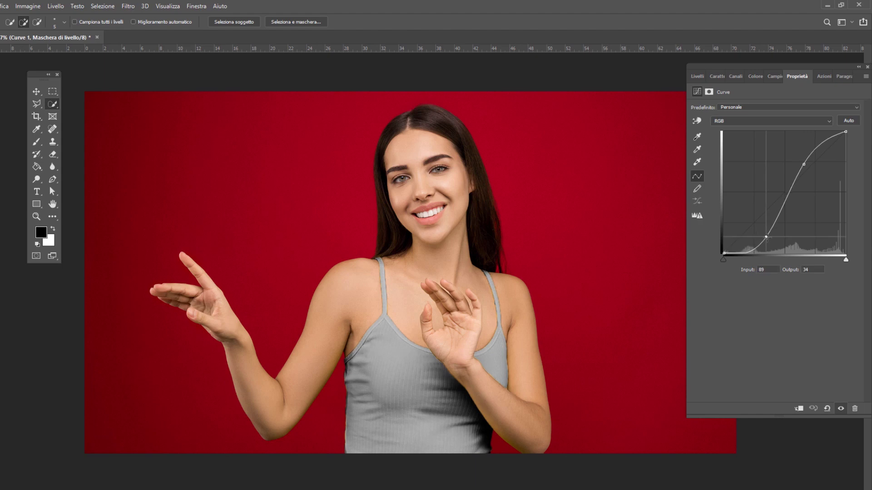
left_click_drag(804, 162, 814, 182)
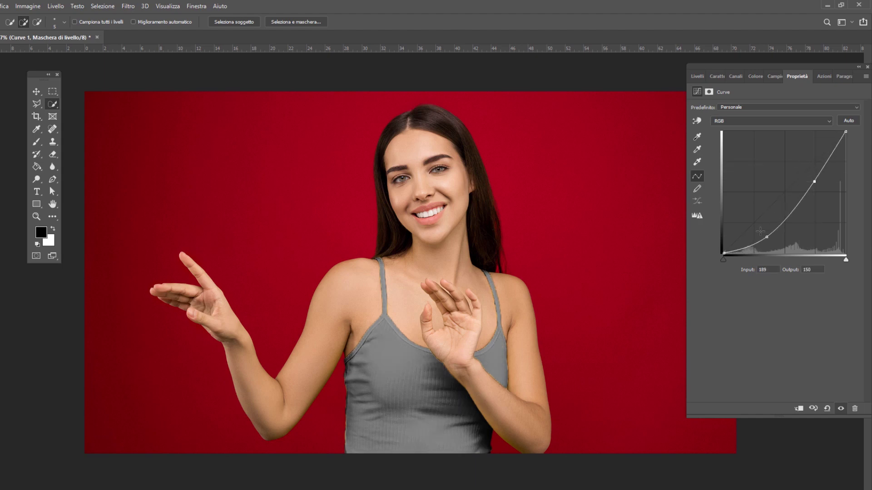
mouse_move(767, 237)
left_mouse_down()
mouse_move(751, 205)
mouse_move(779, 237)
left_mouse_up()
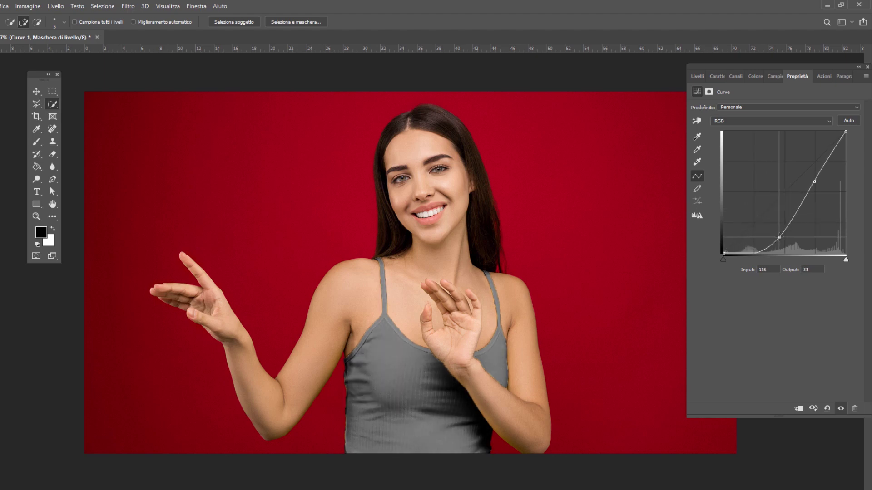